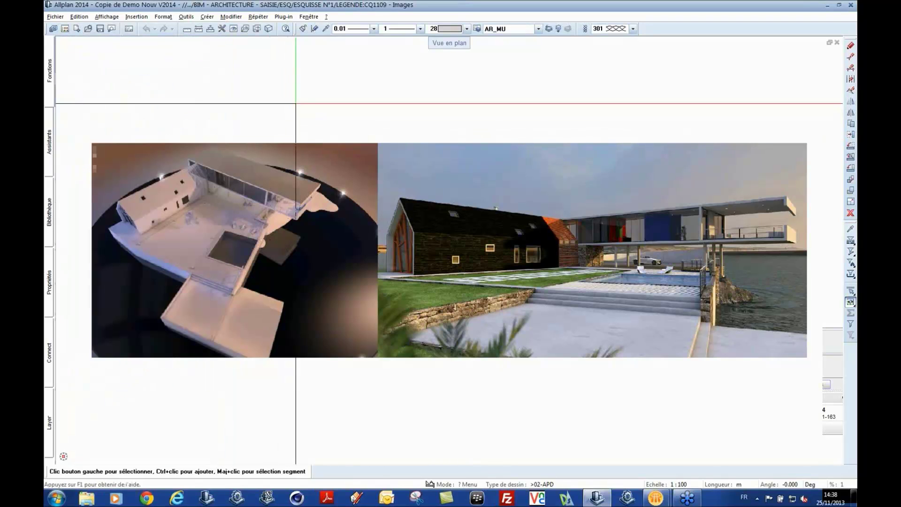
Show the DE2014 - Ouvertures - Linteau Cintré 6 cm assistant group and examine its predefined window and door openings
left_click(50, 155)
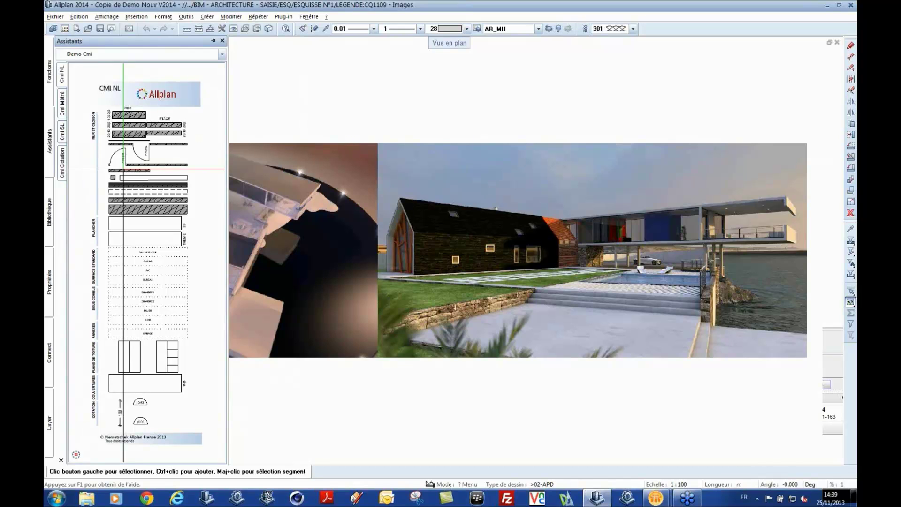
left_click(222, 54)
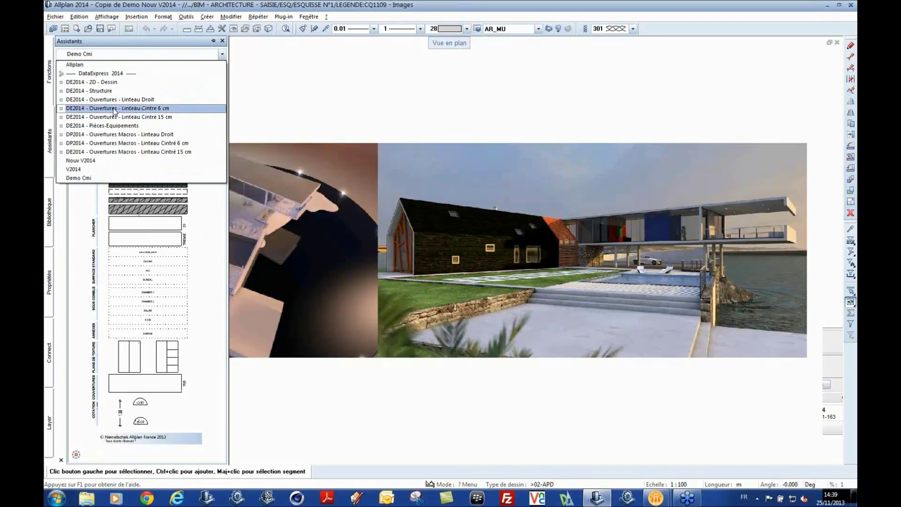
left_click(115, 110)
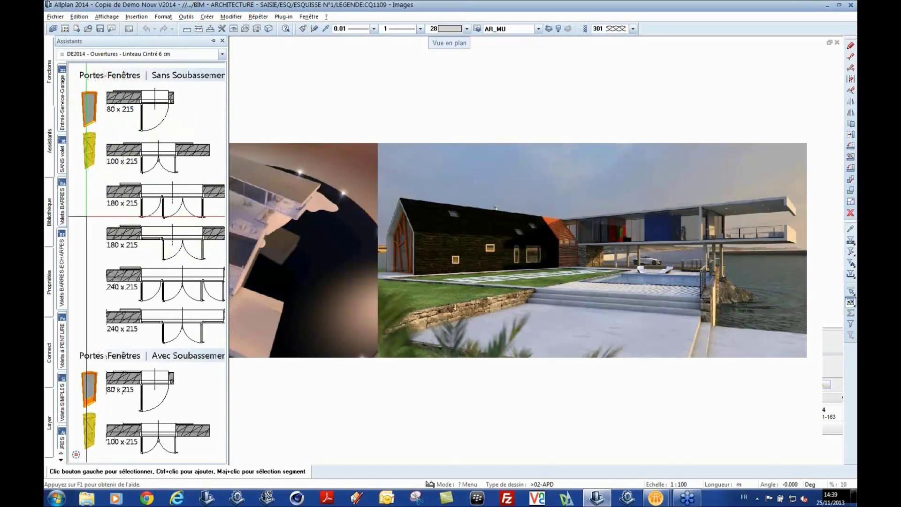
middle_click_drag(113, 196, 91, 196)
scroll(127, 215, "up", 3)
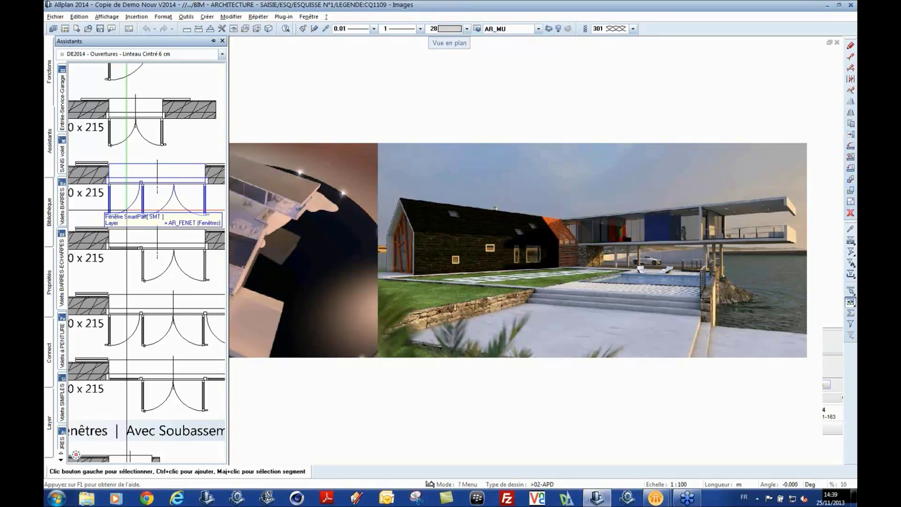
scroll(127, 210, "down", 6)
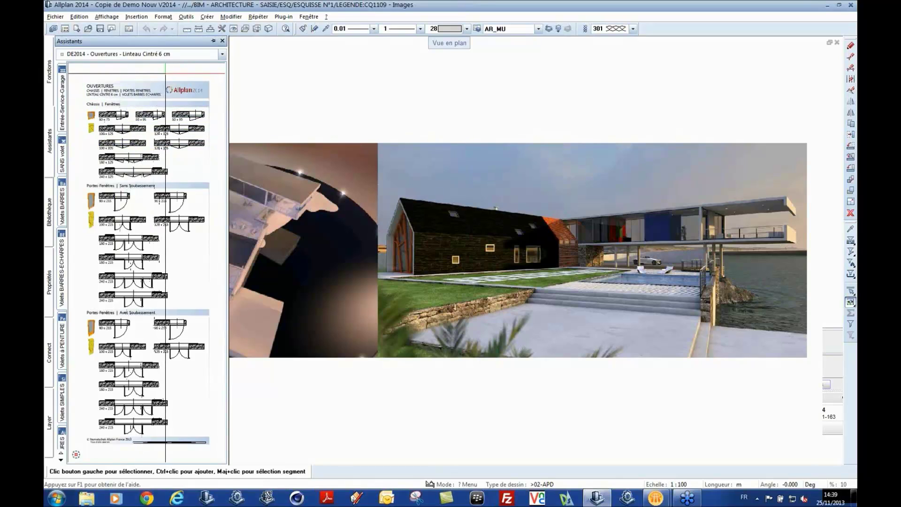
Switch to the V2014 assistant group and display its Assistant Bat 1 page
left_click(220, 55)
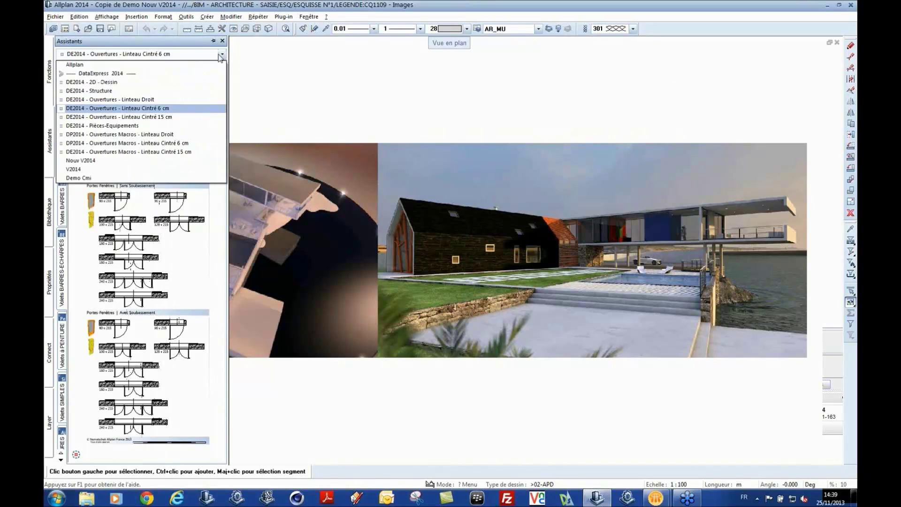
left_click(73, 168)
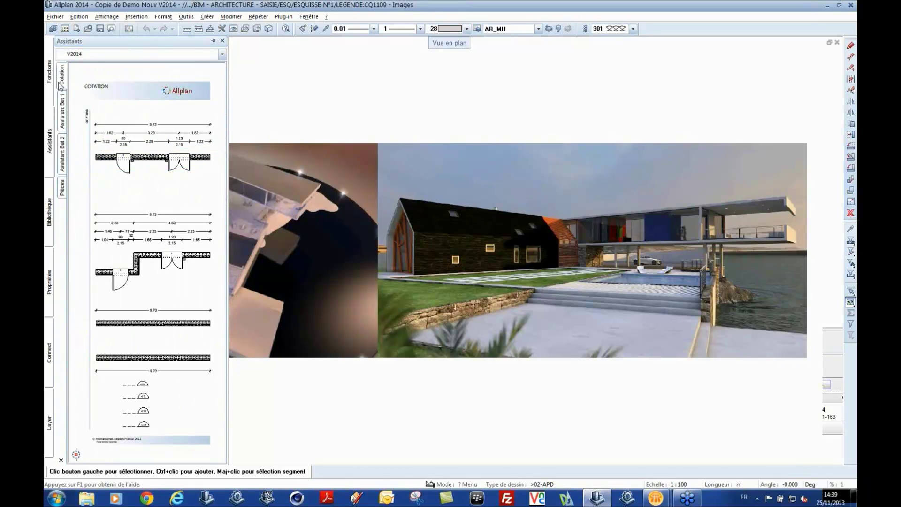
left_click(66, 101)
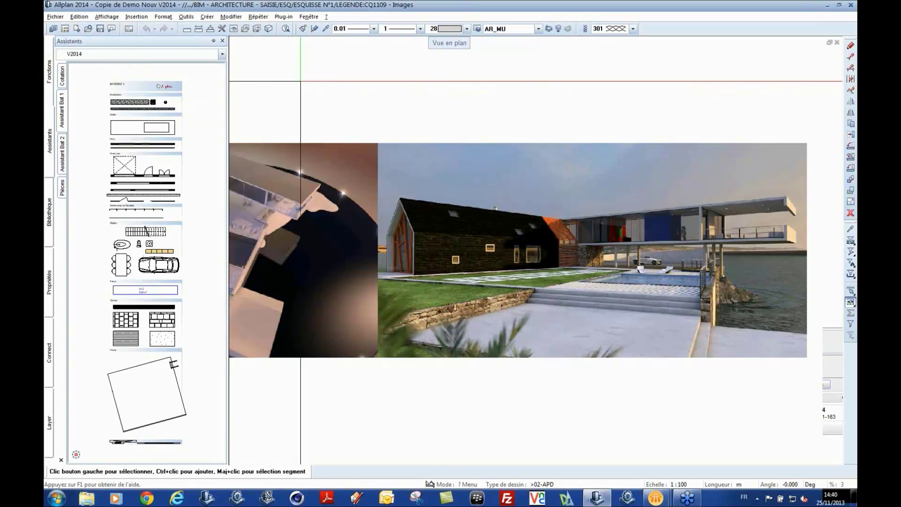
Browse the symbol library to the Nadelbäume folder under Défaut, Artiste
mouse_move(54, 213)
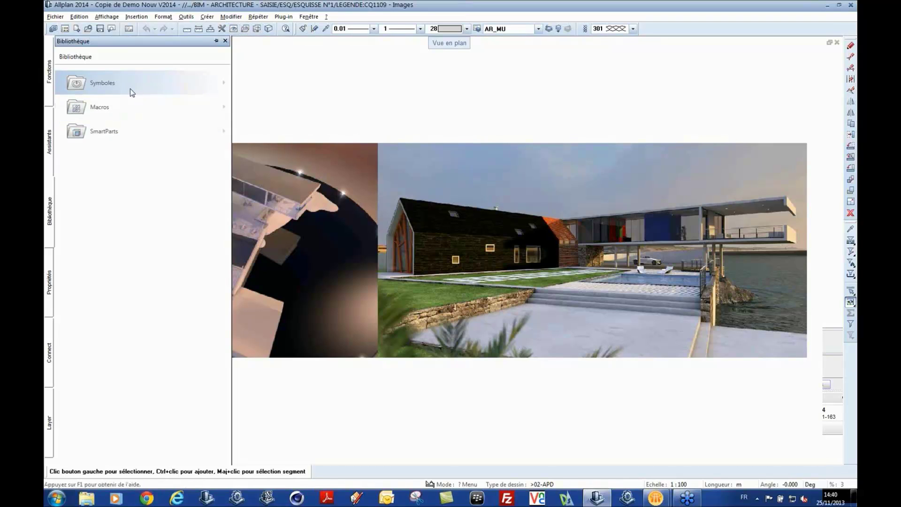
left_click(80, 85)
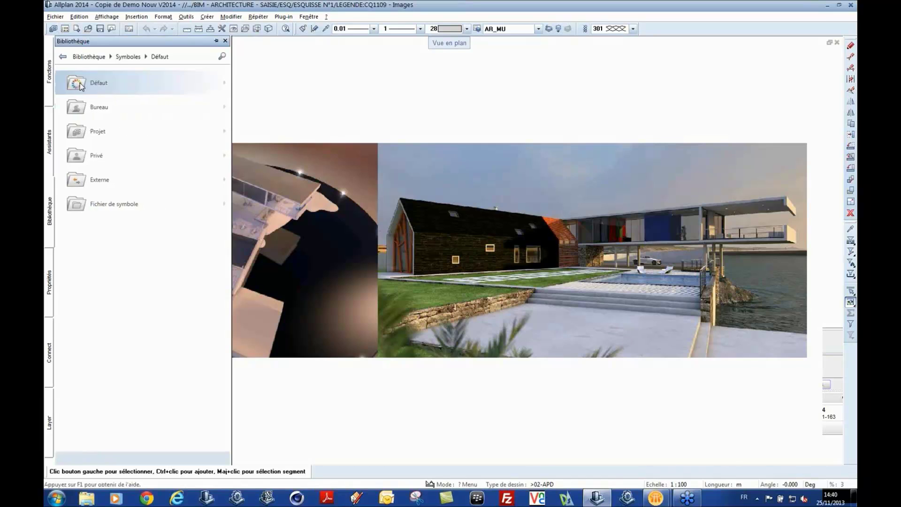
left_click(80, 86)
left_click(81, 86)
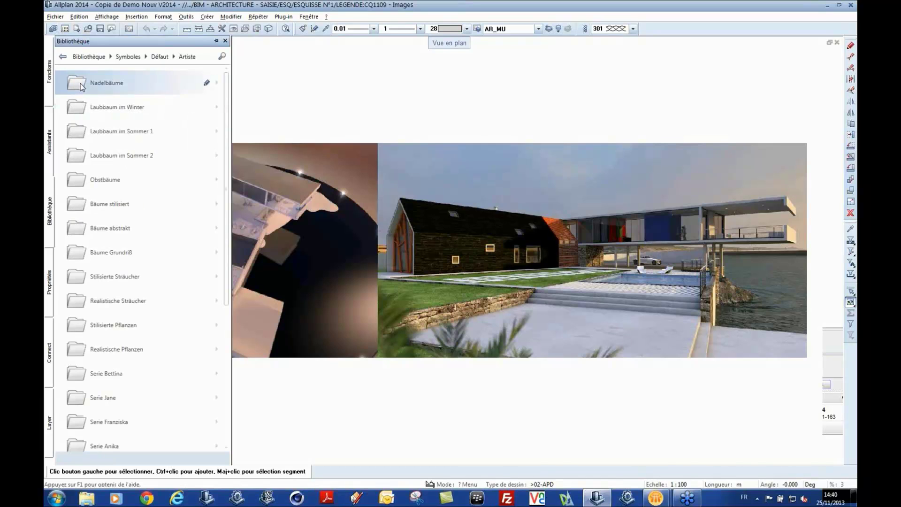
left_click(81, 87)
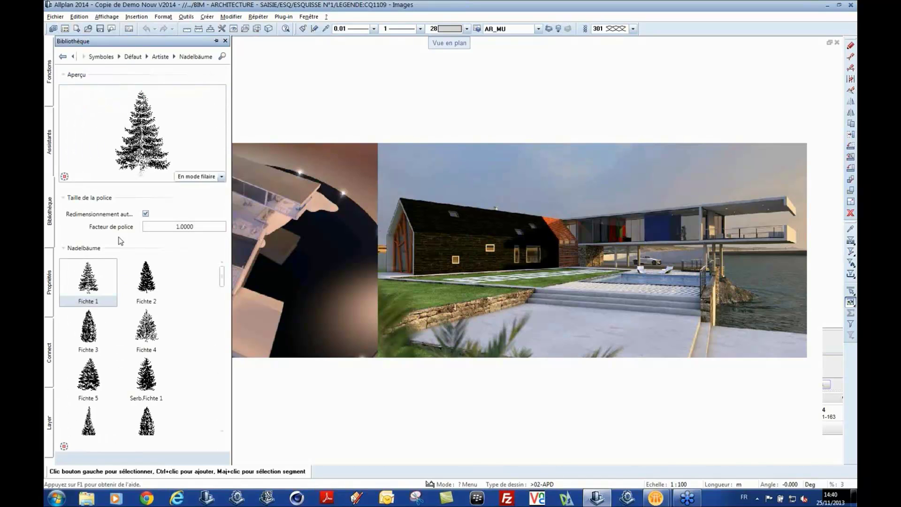
Place the Serb.Fichte 1 tree symbol in the empty area beside the model image and undo its placement
double_click(146, 375)
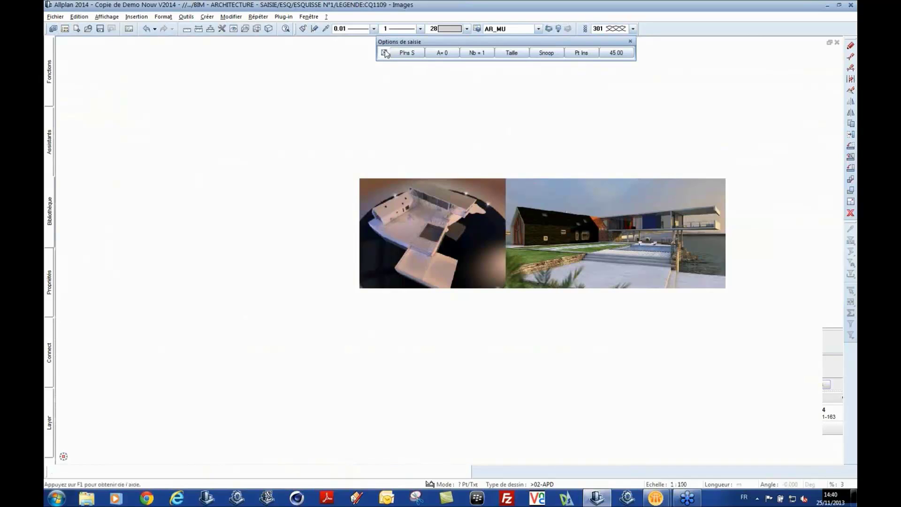
left_click(406, 52)
left_click(158, 125)
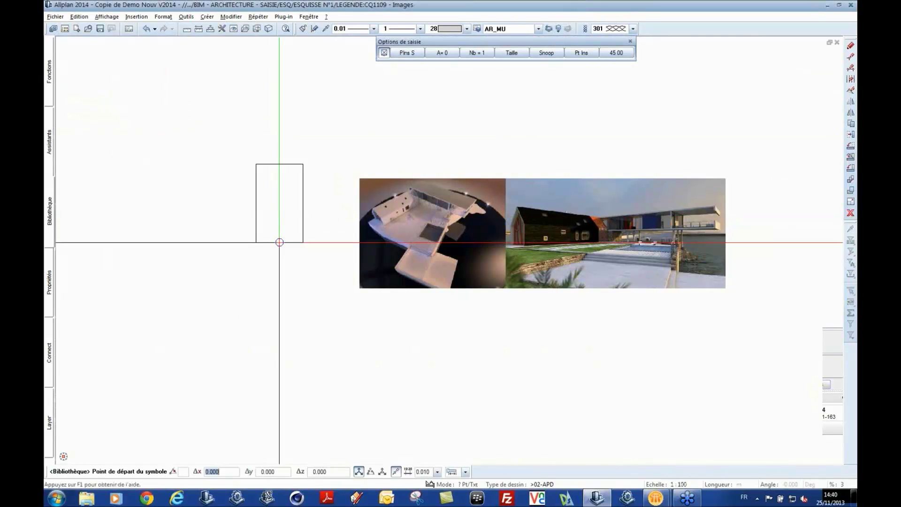
left_click(275, 290)
scroll(326, 208, "up", 4)
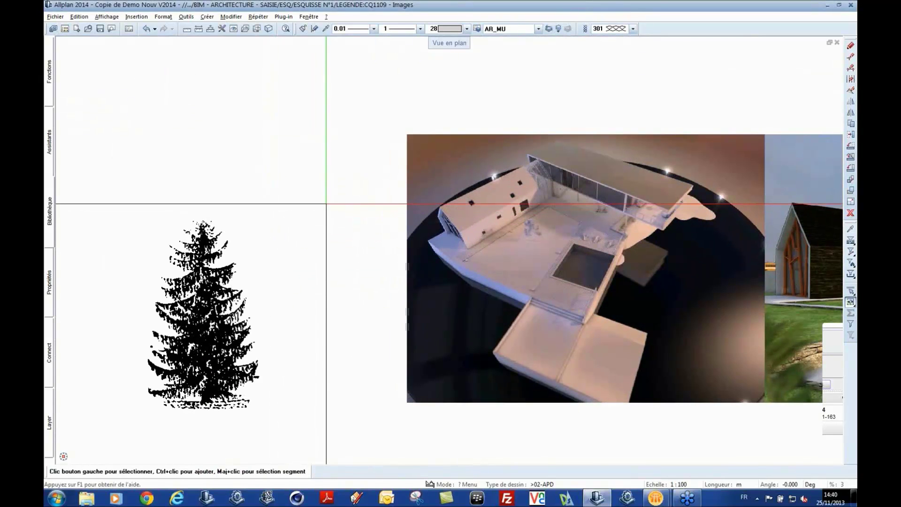
scroll(326, 206, "down", 2)
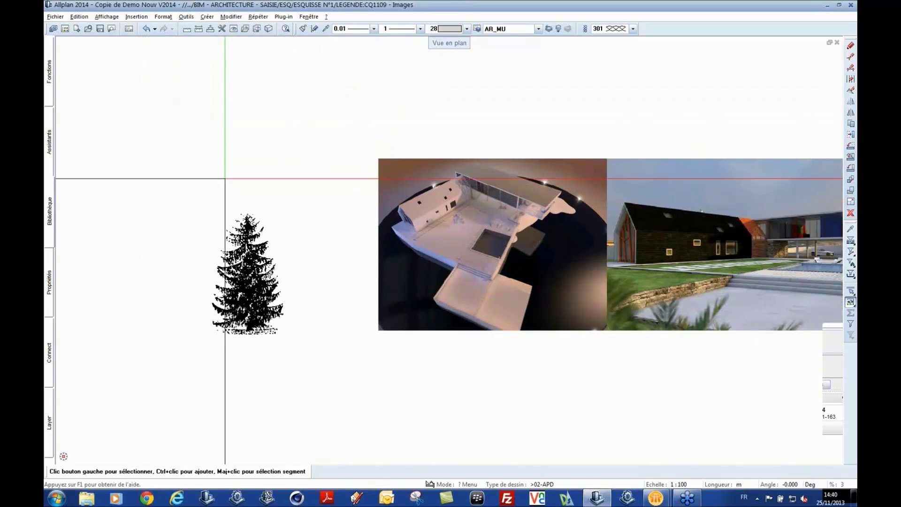
left_click(146, 30)
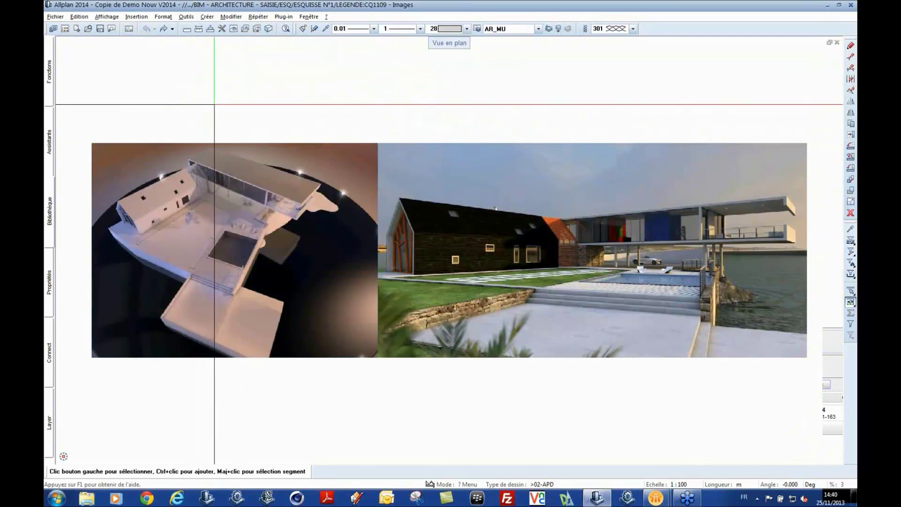
Enter the account e-mail and password in the Connect login form and submit the login
mouse_move(48, 294)
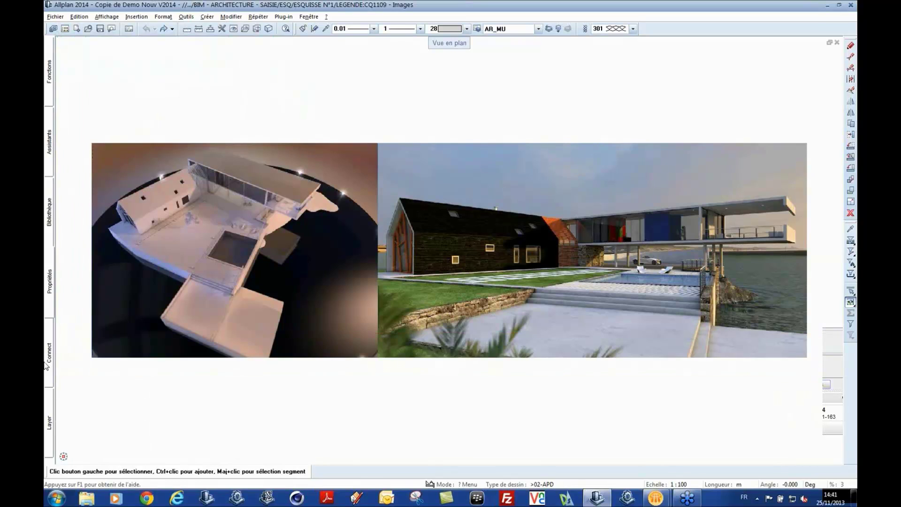
mouse_move(49, 365)
left_click(169, 79)
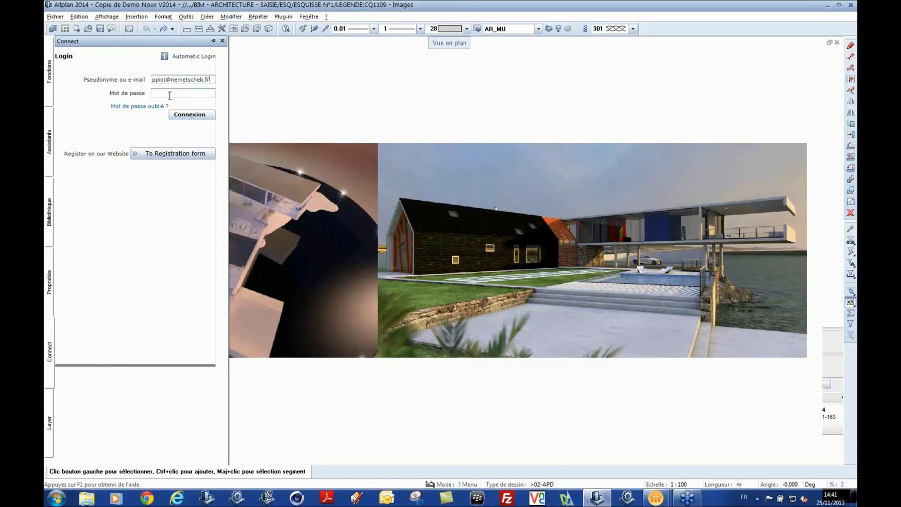
left_click(170, 95)
type("••••••••")
key("Return")
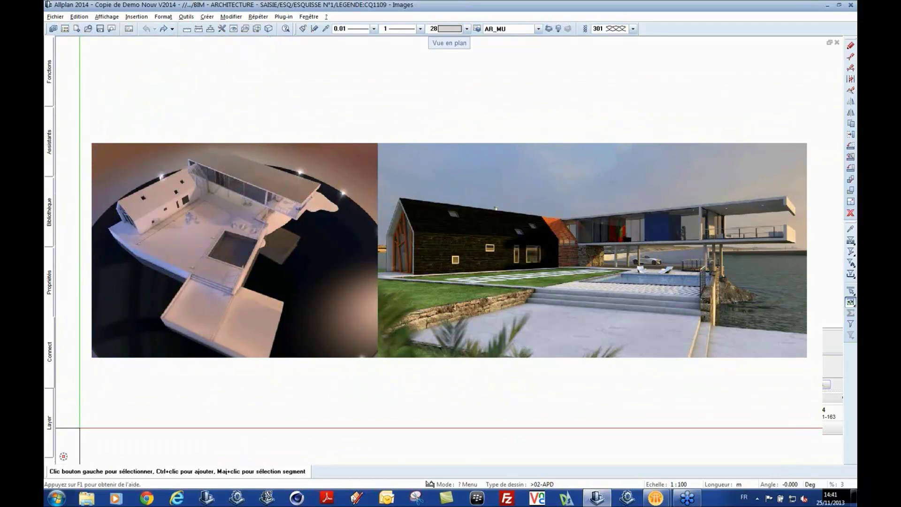
View the layer selection and visibility settings in the Layer dialog and close it without applying changes
left_click(51, 422)
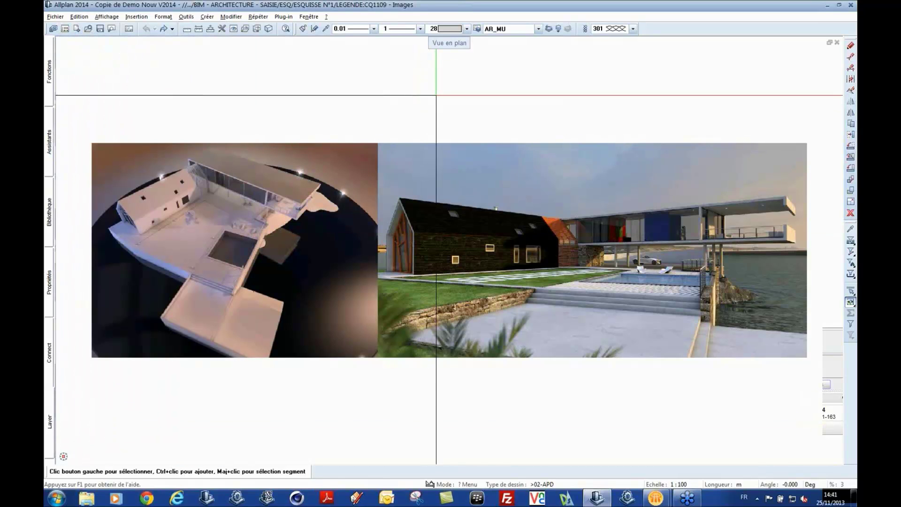
key("ctrl+4")
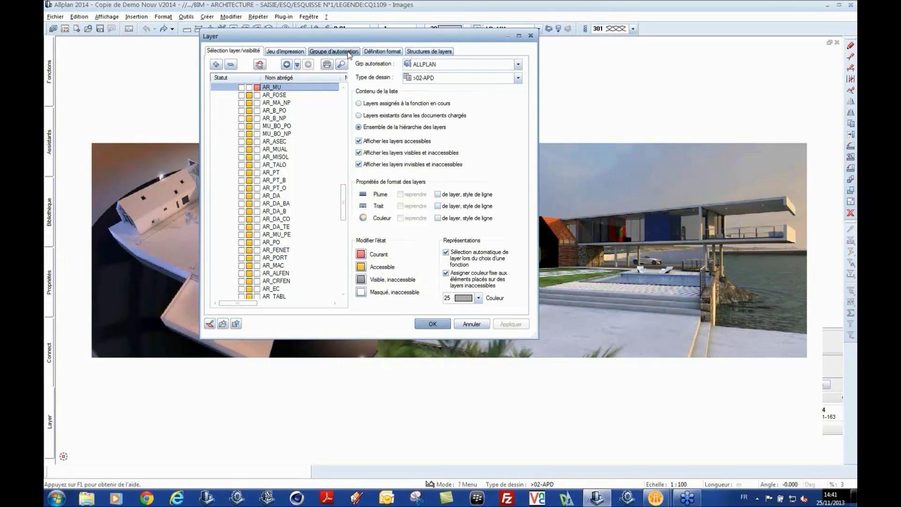
left_click(467, 325)
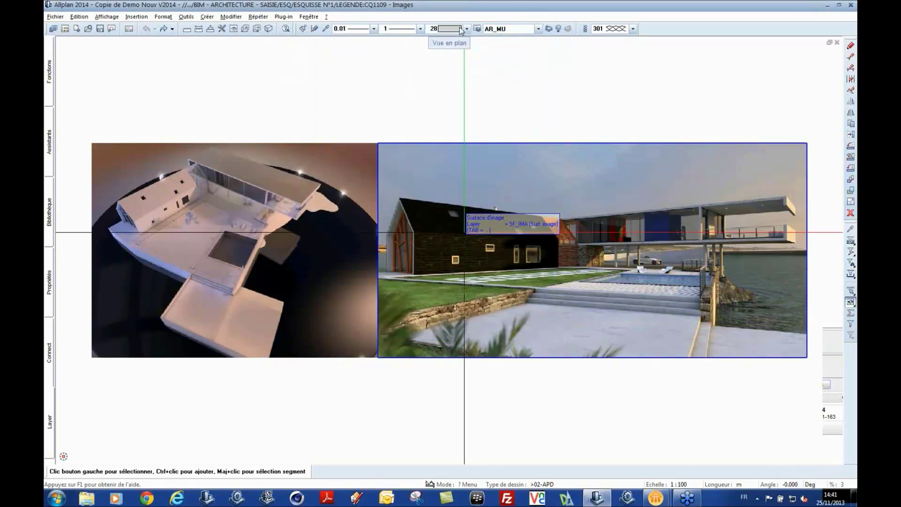
Make AR_PT the current layer in the docked layer list and switch the current layer back to AR_MU
left_click(49, 423)
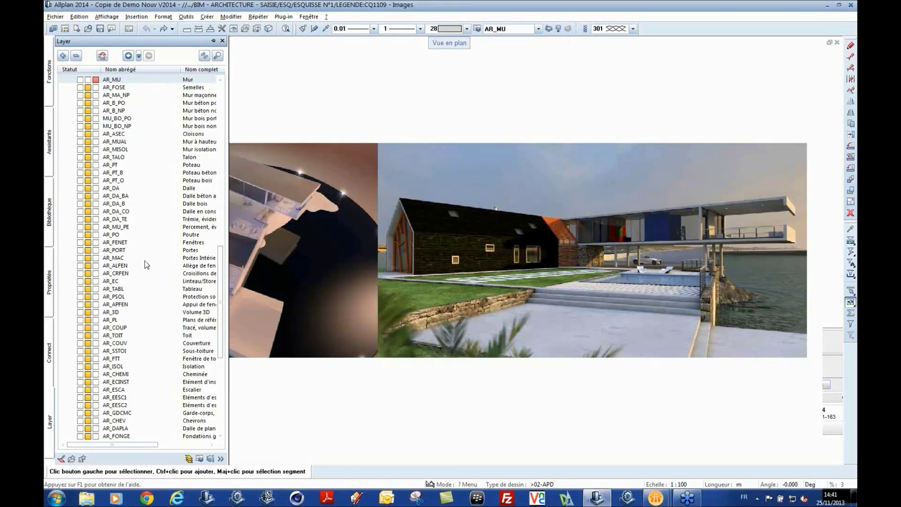
left_click(101, 165)
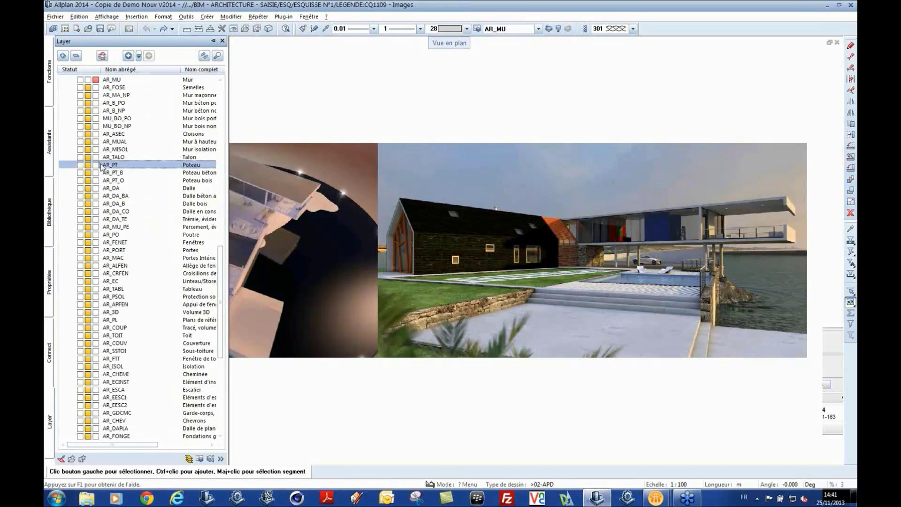
left_click(96, 165)
left_click(101, 80)
left_click(96, 80)
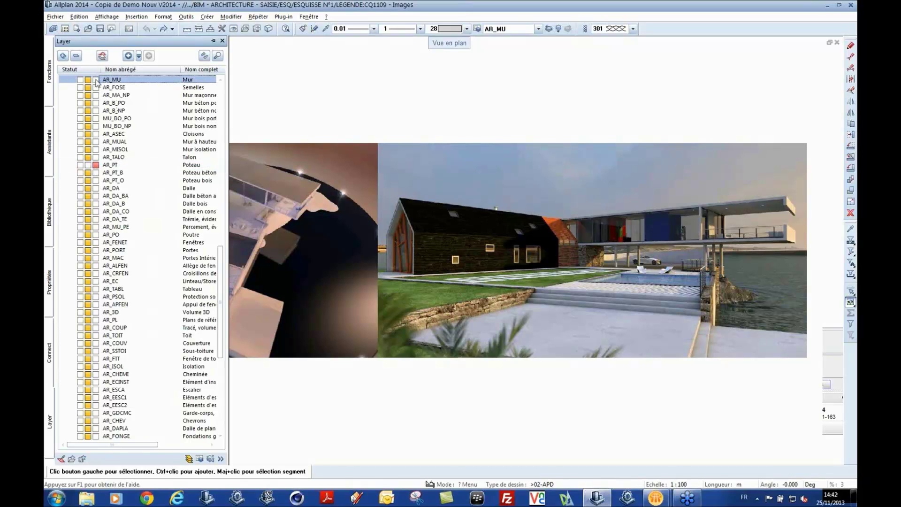